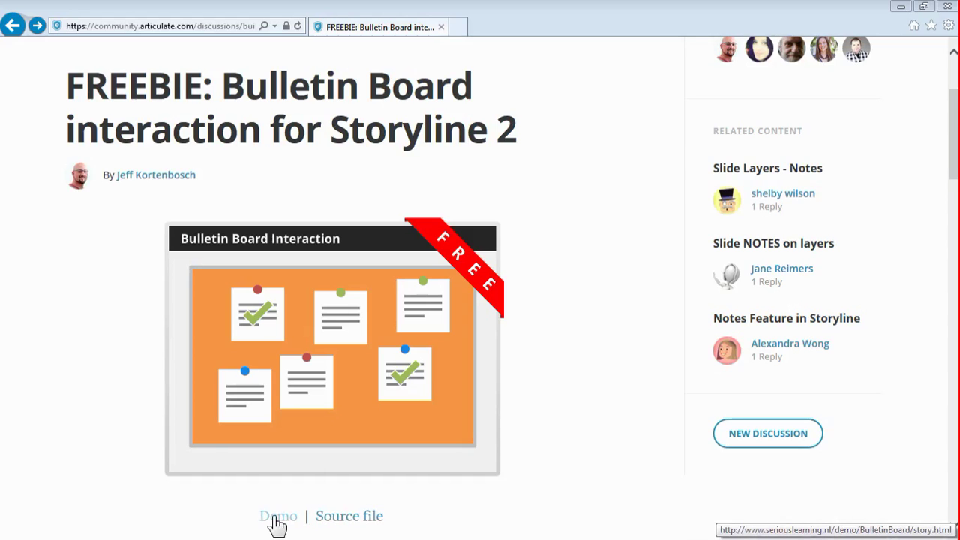
Open the Bulletin Board interaction demo and go through its introduction and Note 01.
left_click(277, 517)
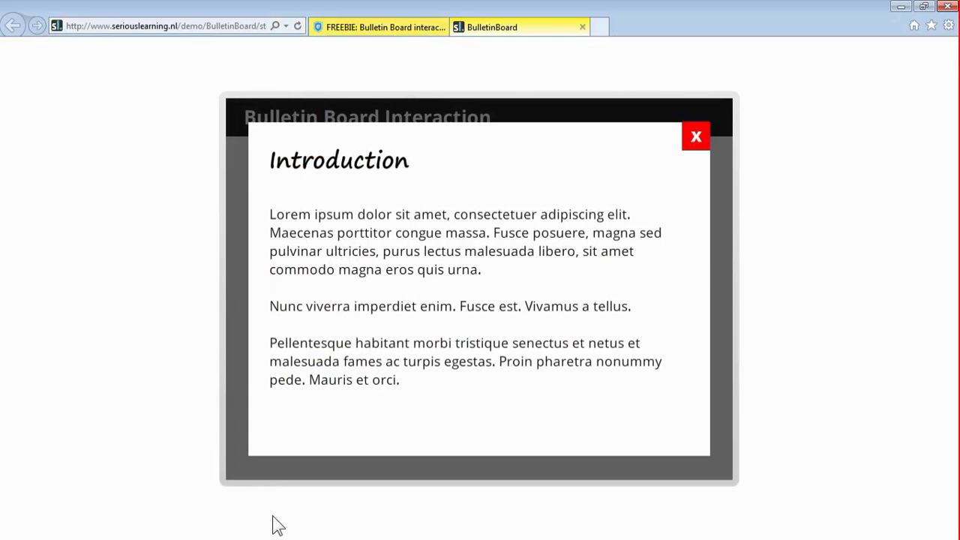
left_click(694, 140)
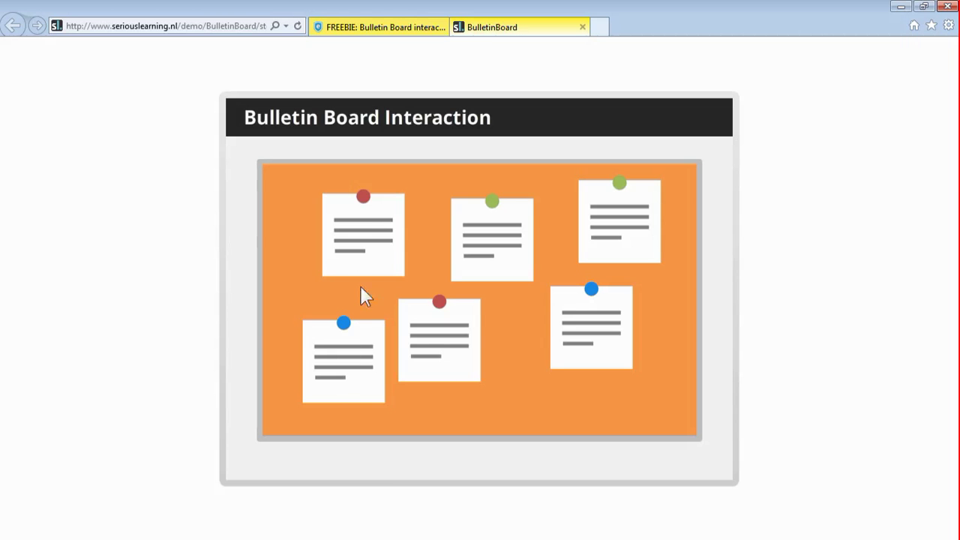
left_click(368, 227)
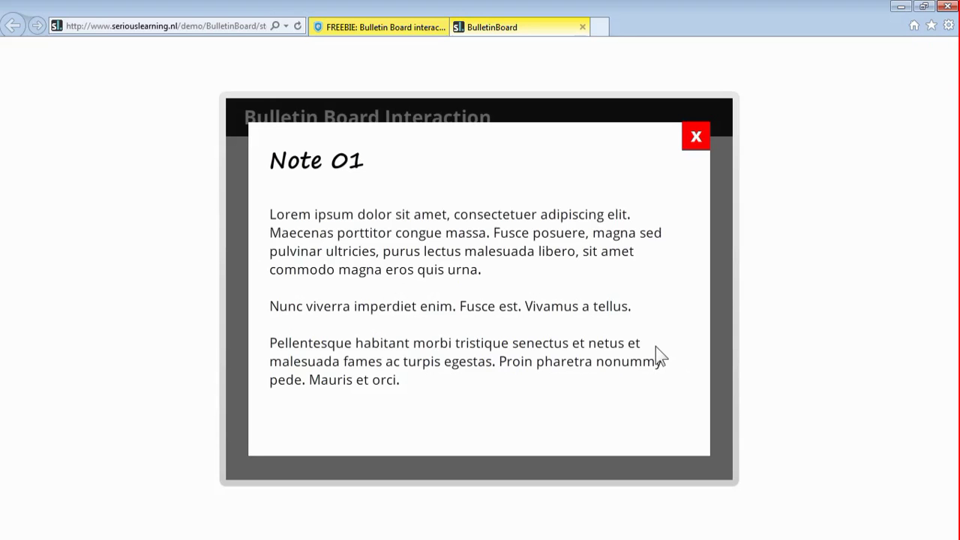
left_click(697, 134)
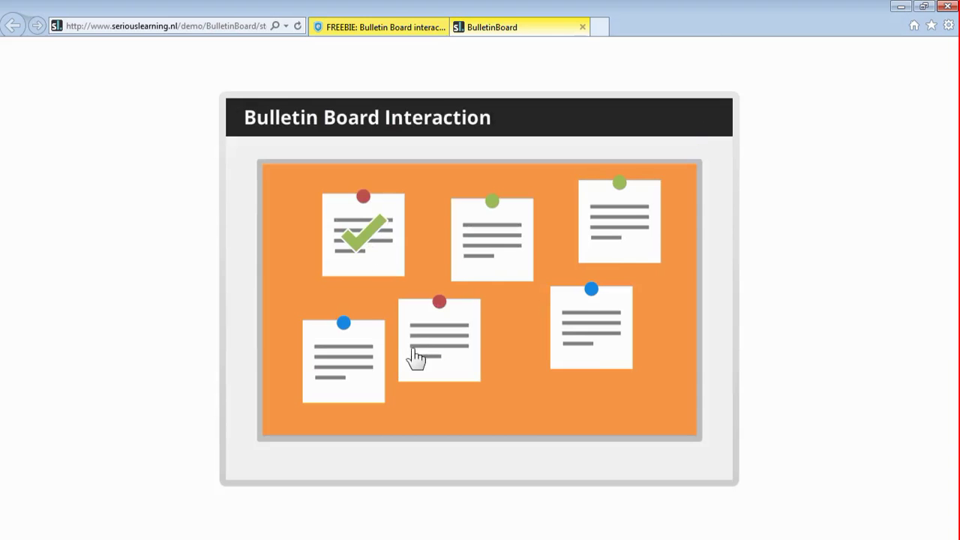
View Note 06, Note 02 and Note 03 in the demo, closing each one after viewing.
left_click(604, 336)
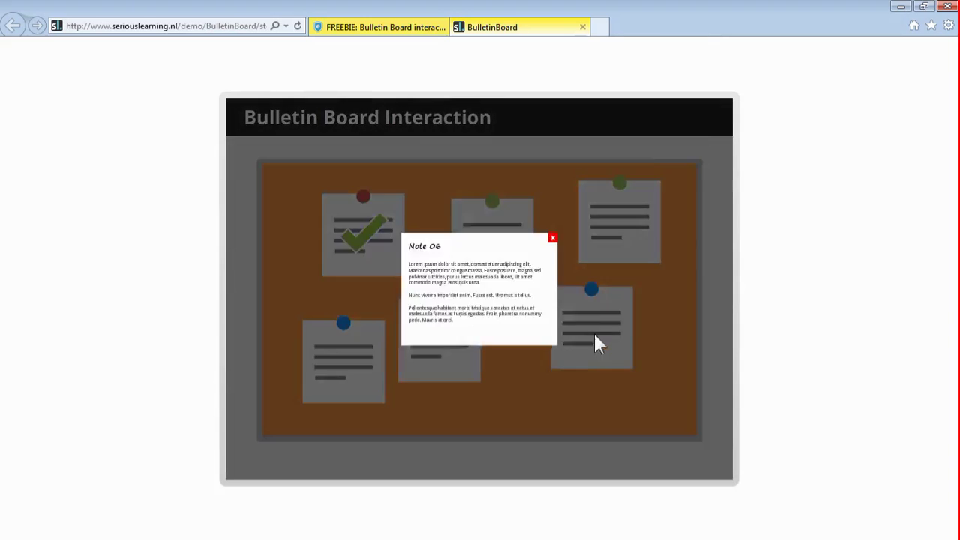
left_click(693, 138)
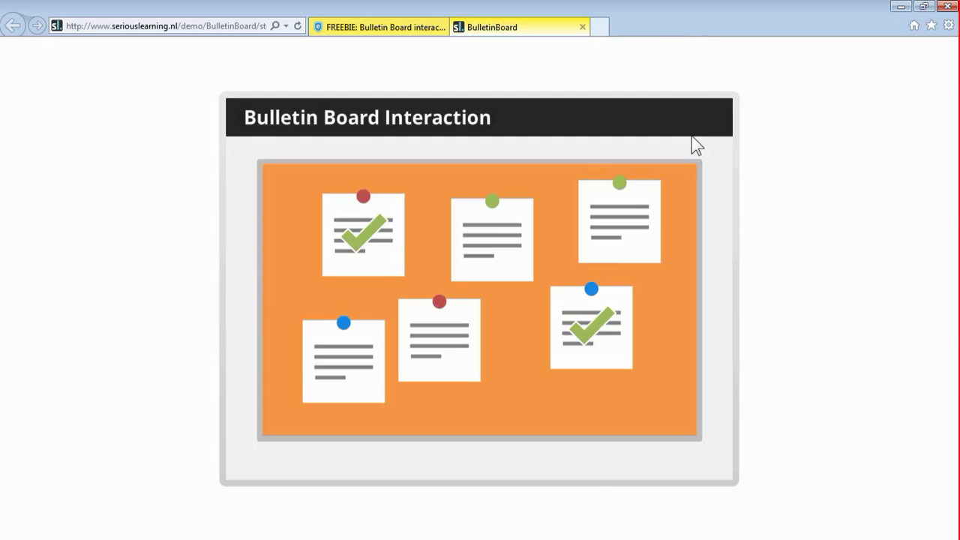
left_click(520, 262)
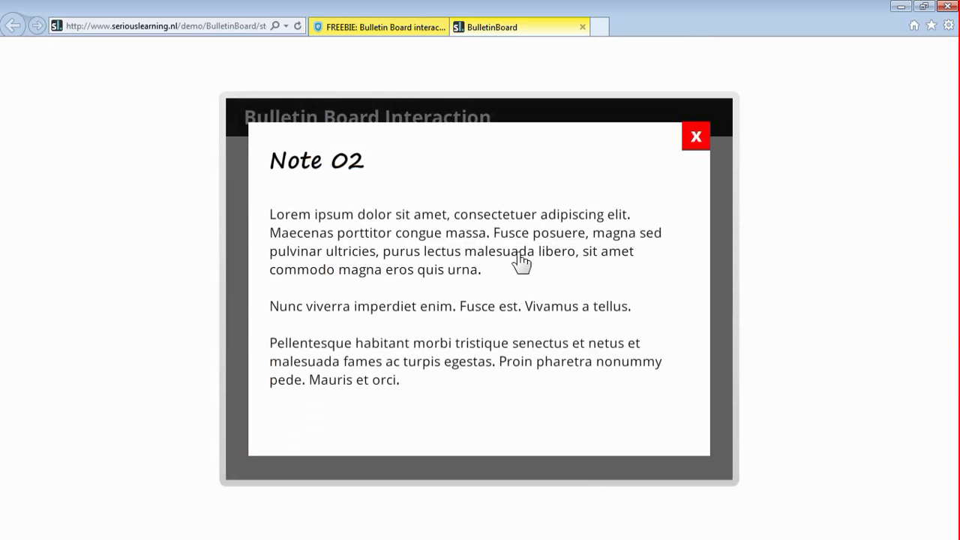
left_click(691, 147)
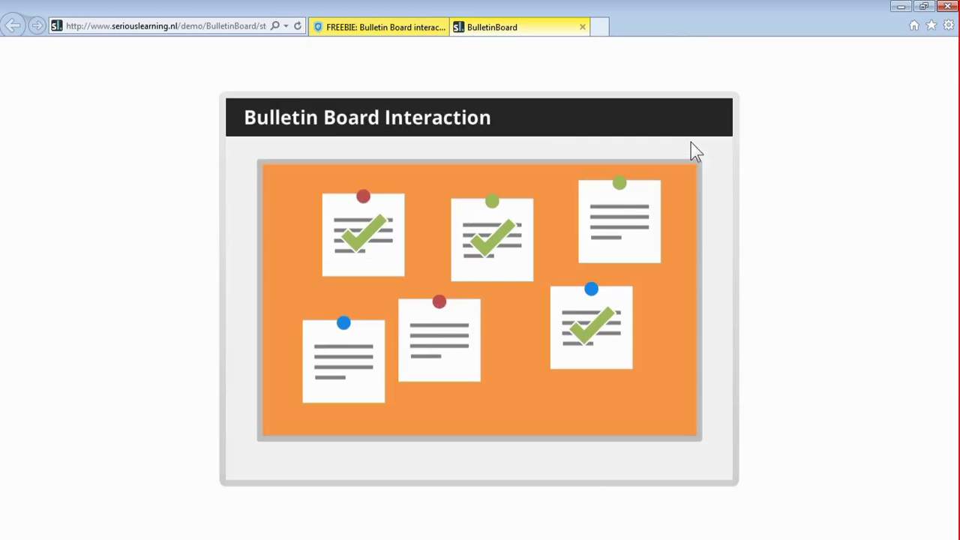
left_click(625, 227)
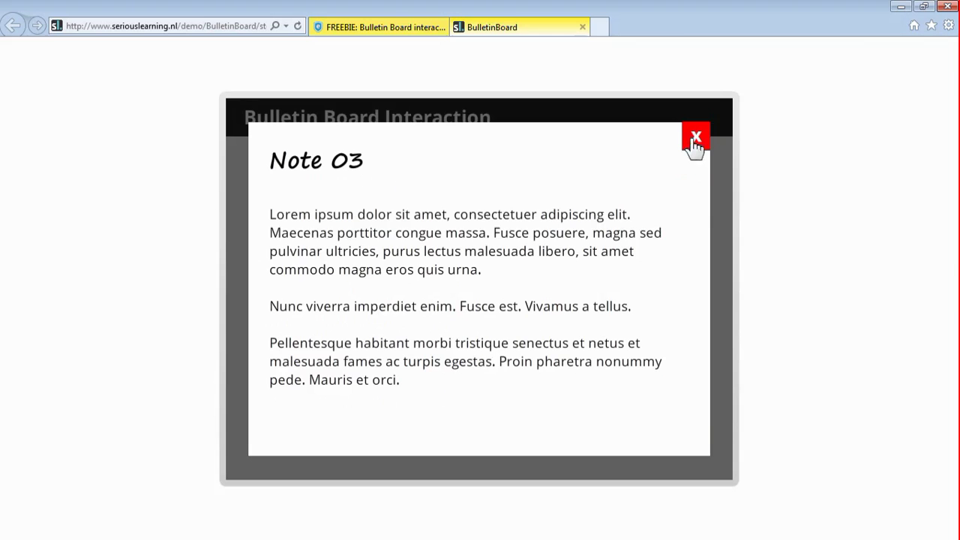
left_click(693, 143)
View the two remaining unchecked notes on the demo board and dismiss the Summary.
left_click(366, 380)
left_click(694, 147)
left_click(444, 342)
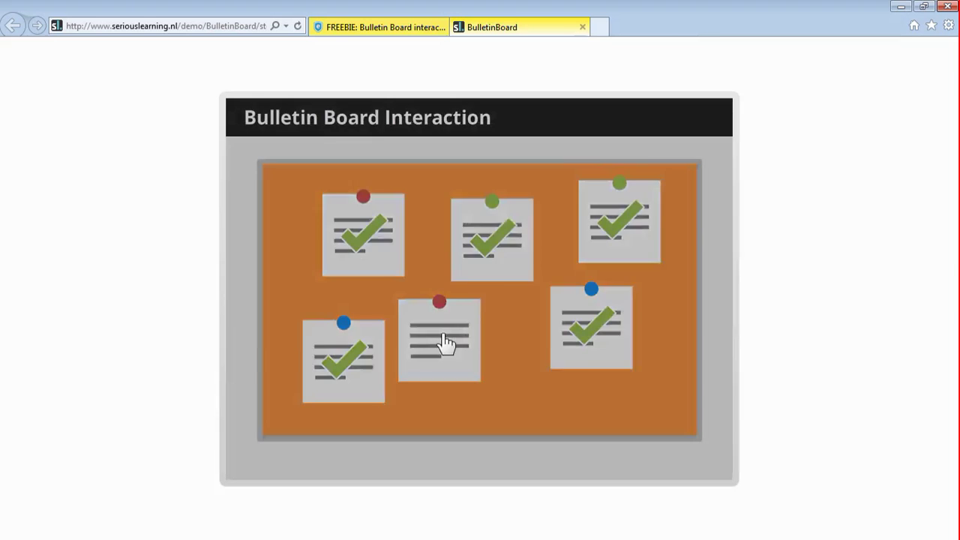
left_click(693, 144)
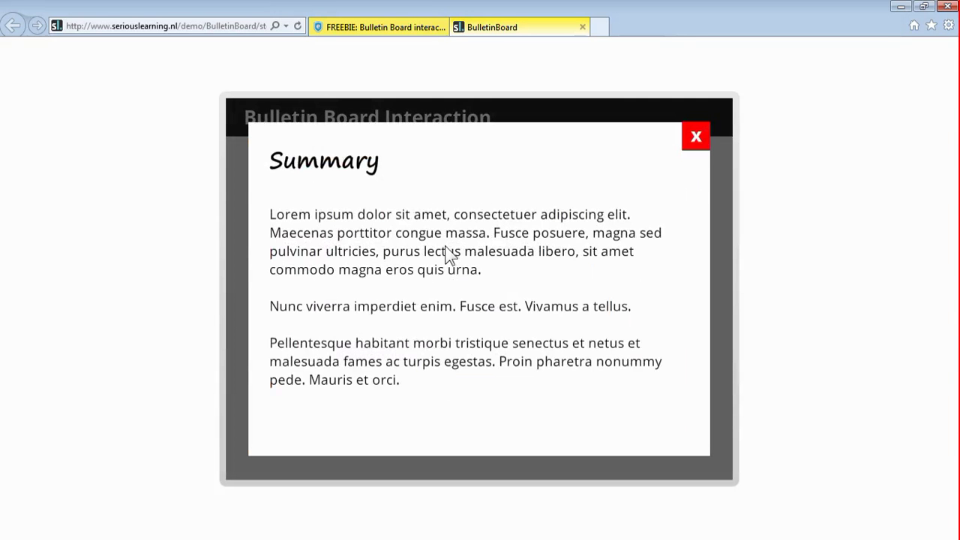
left_click(698, 142)
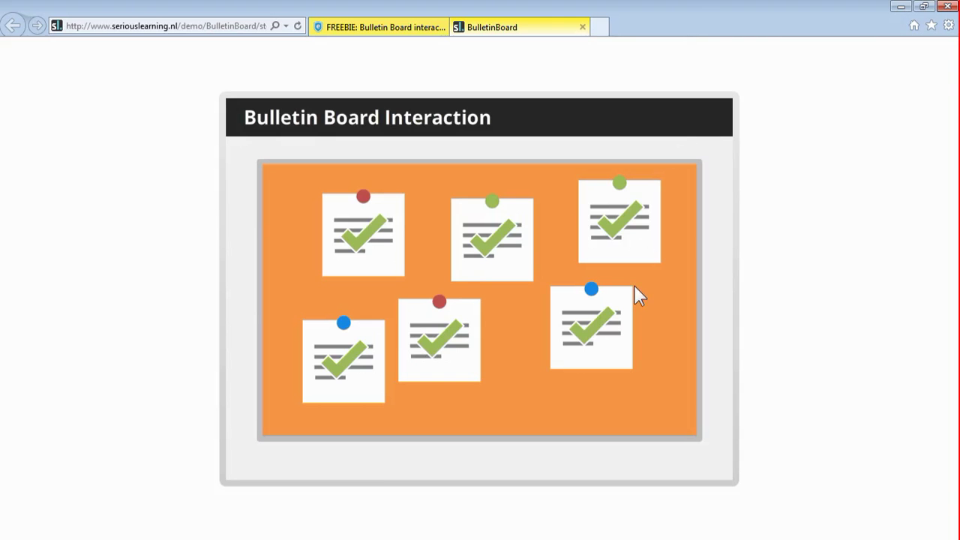
left_click(383, 250)
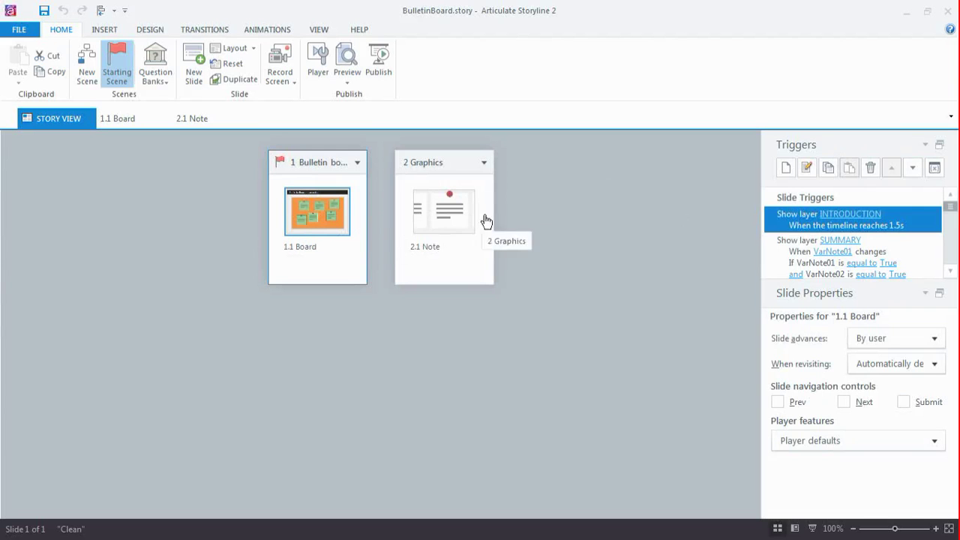
In Articulate Storyline, open slide 2.1 Note and move the blue, red and green notes apart, clear of the slide area.
double_click(453, 207)
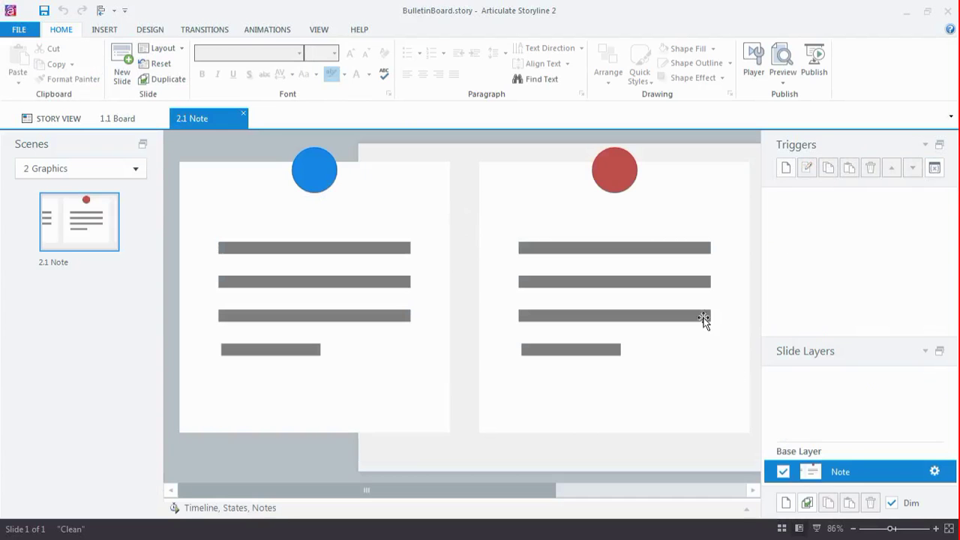
left_click(855, 529)
left_click(854, 529)
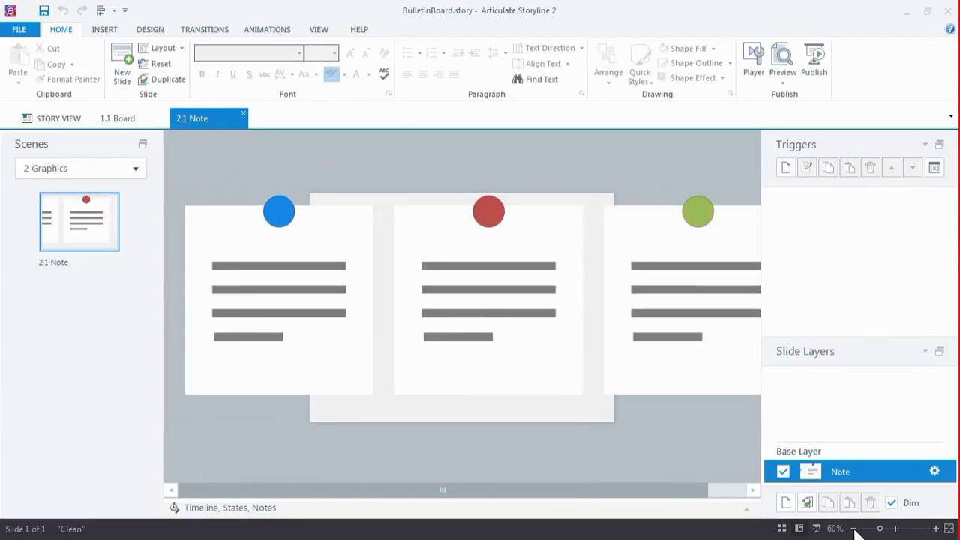
left_click(853, 529)
left_click(854, 529)
left_click(375, 315)
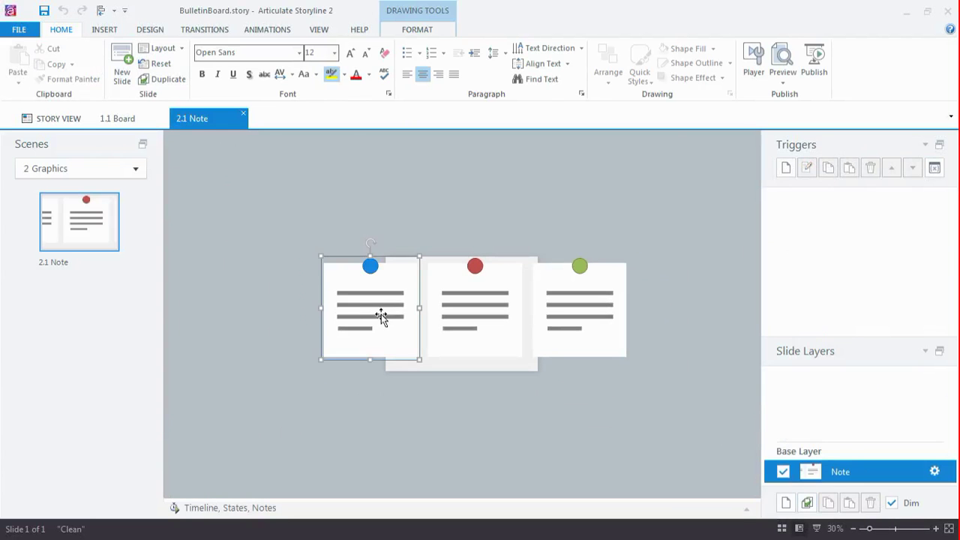
left_click_drag(378, 315, 306, 263)
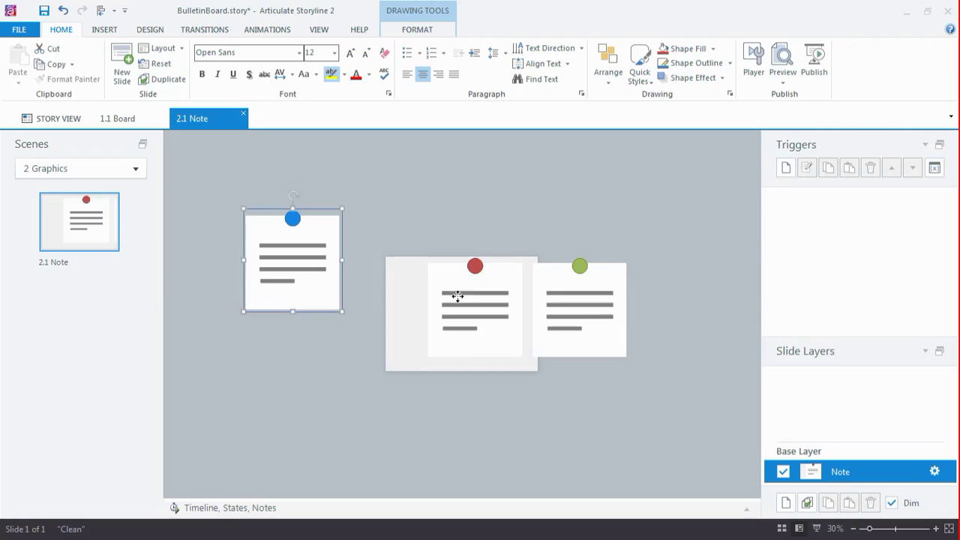
left_click_drag(456, 298, 449, 196)
left_click_drag(589, 325, 649, 275)
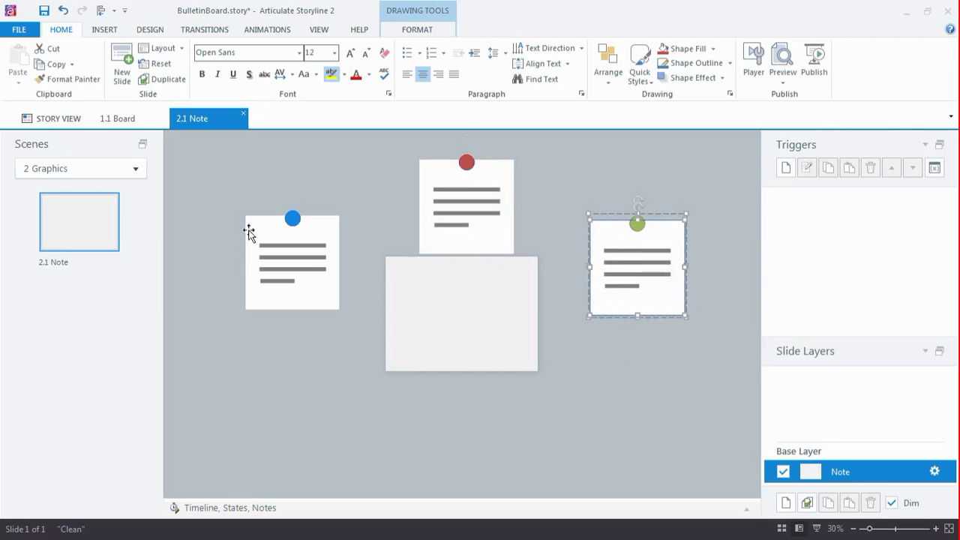
right_click(335, 252)
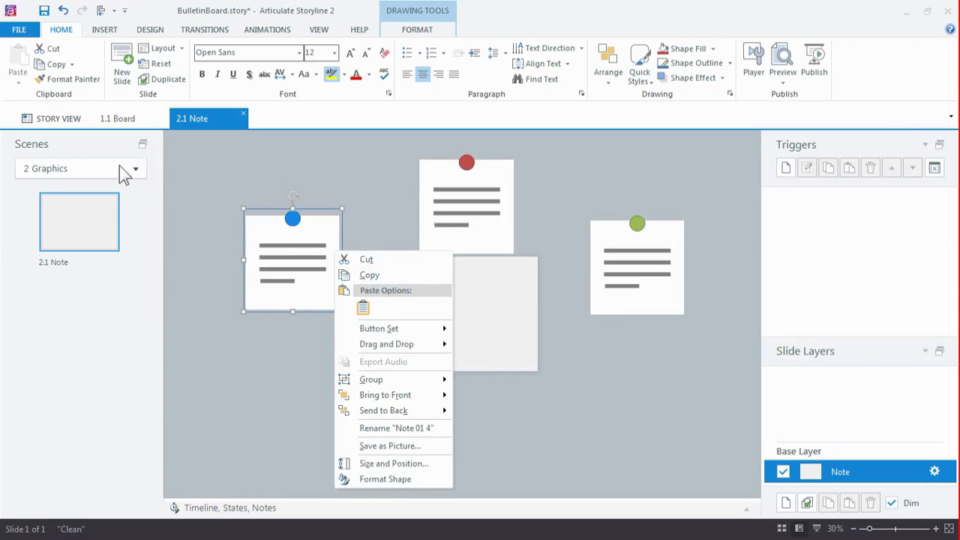
Open slide 1.1 Board and examine its title bar, background, orange board and the hotspot over the first note.
left_click(121, 119)
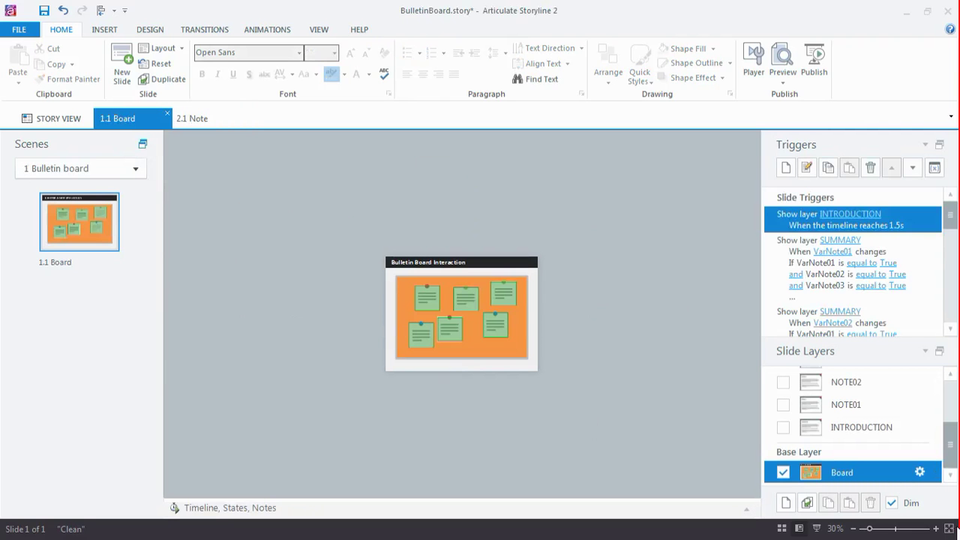
left_click(950, 530)
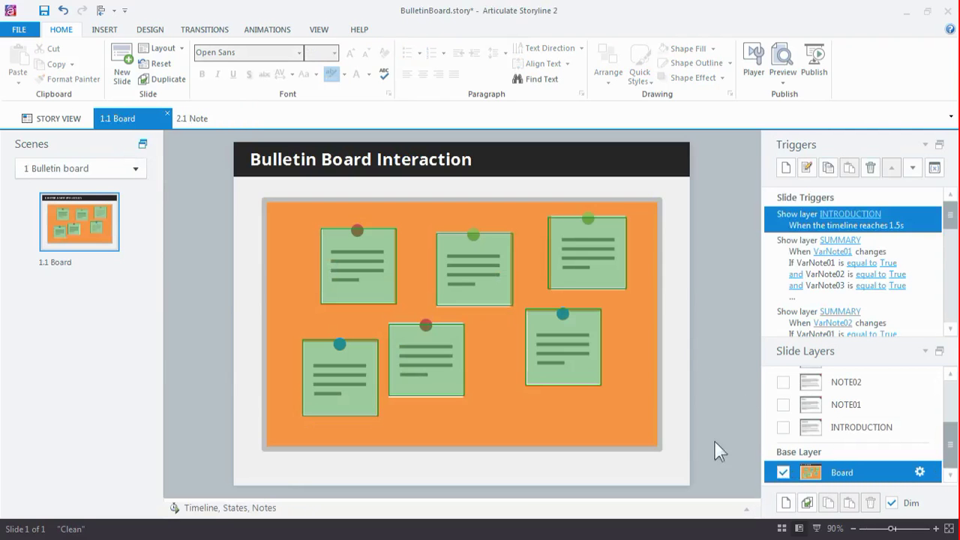
left_click(237, 160)
left_click(245, 204)
left_click(283, 218)
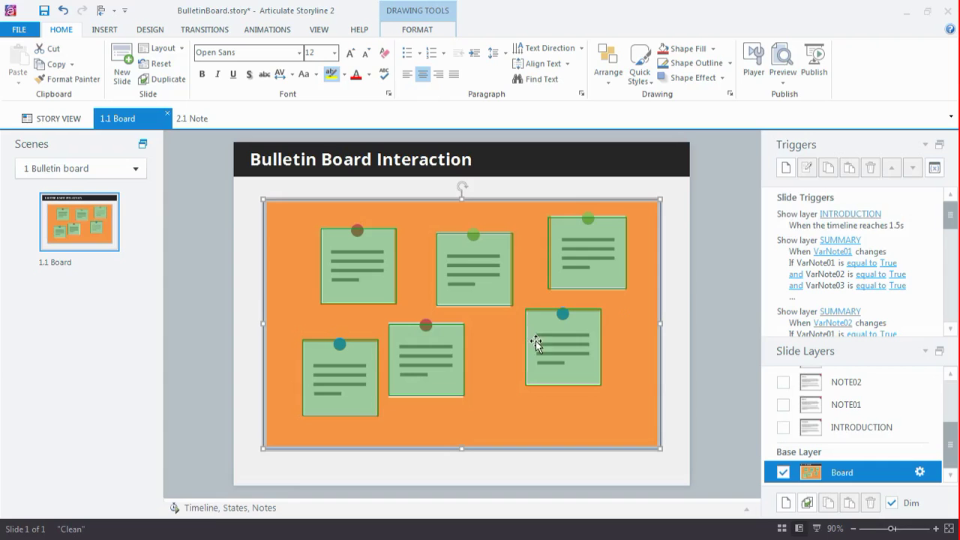
left_click(368, 276)
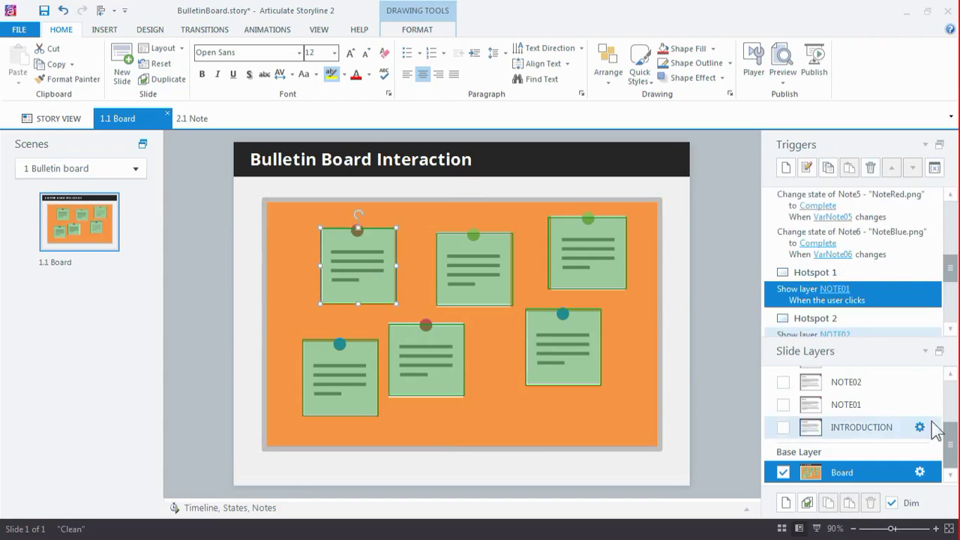
Inspect the timeline and the Normal and Complete states of the Note1 picture.
left_click(747, 509)
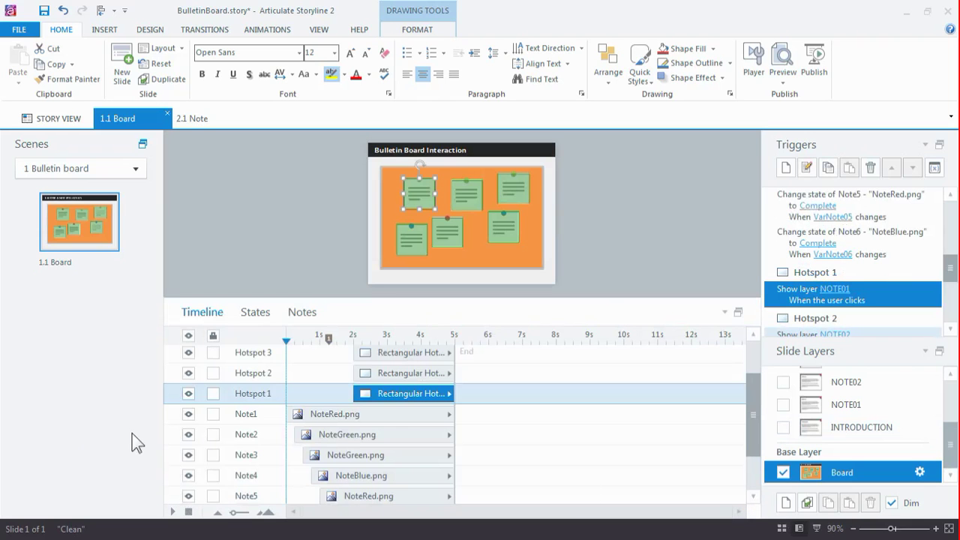
left_click(349, 417)
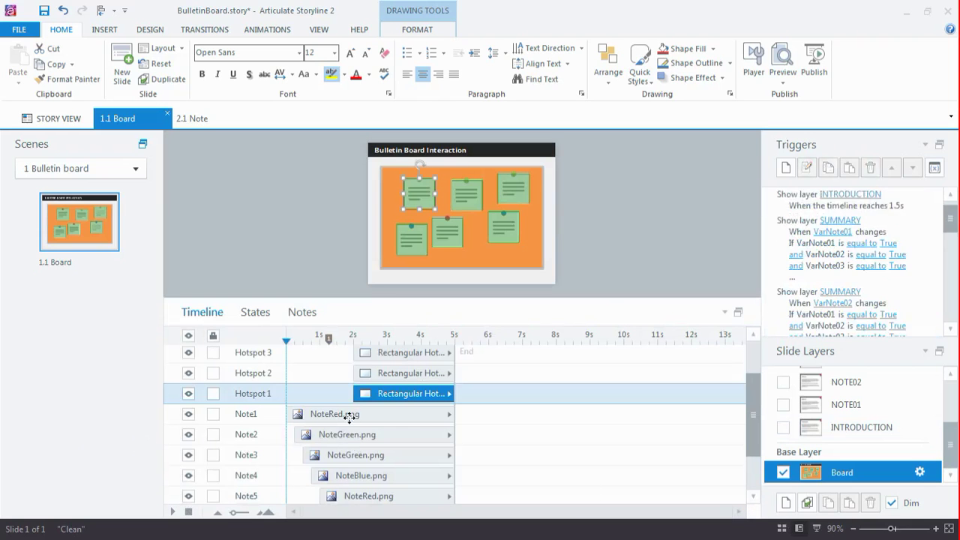
left_click(255, 312)
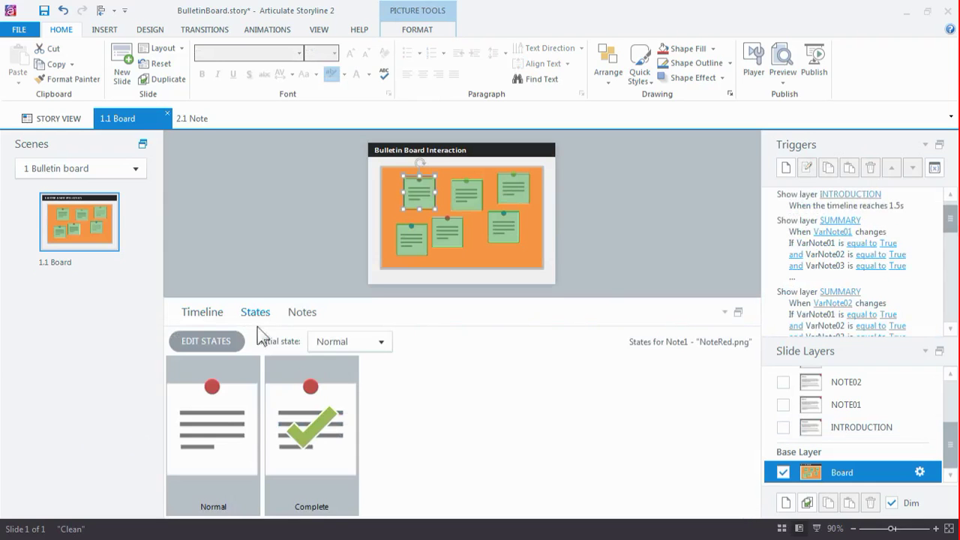
left_click(330, 445)
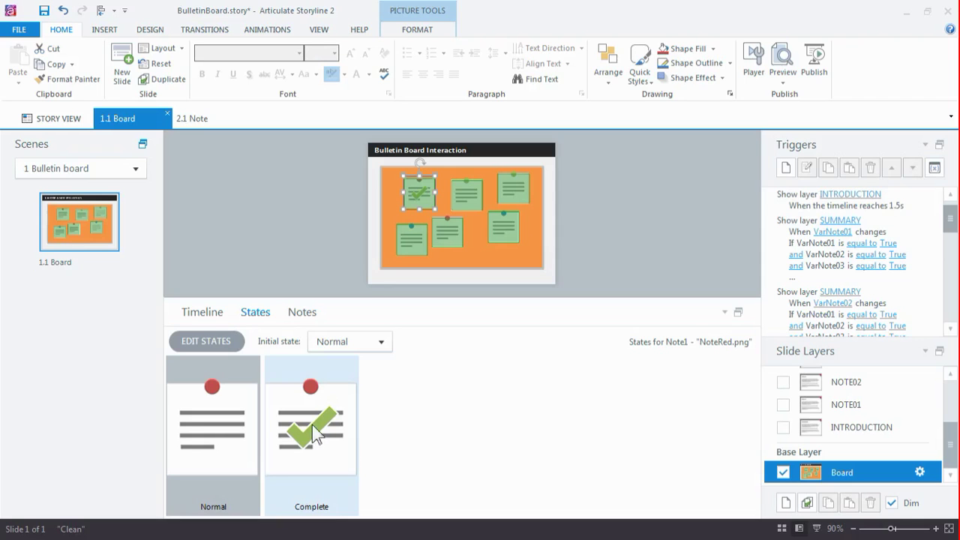
left_click(215, 317)
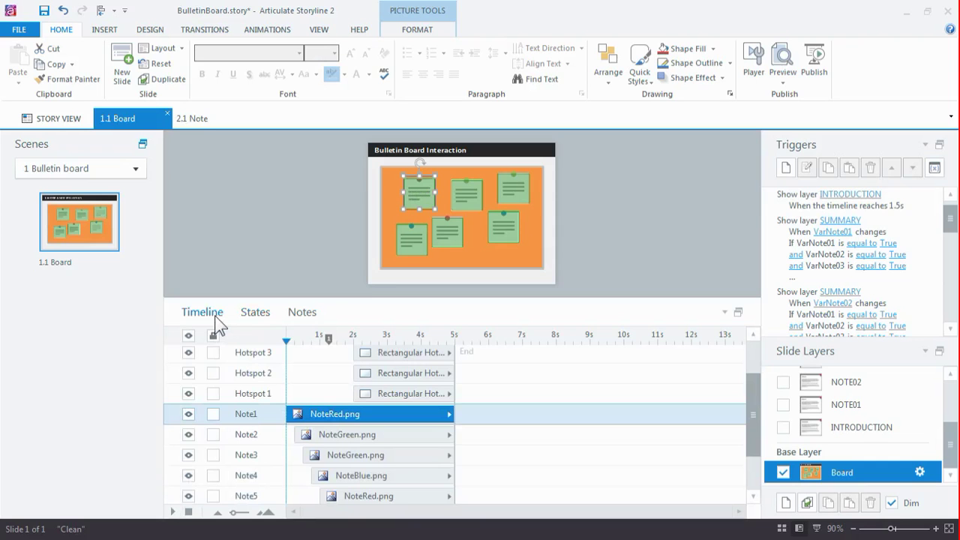
left_click(725, 312)
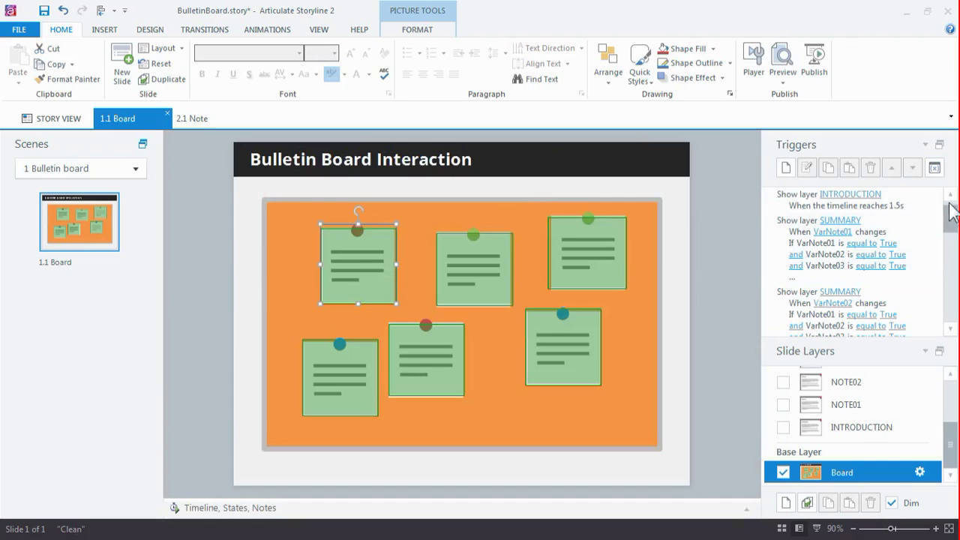
Review the project's variables, including VarSummary, and close the list without changes.
left_click(934, 169)
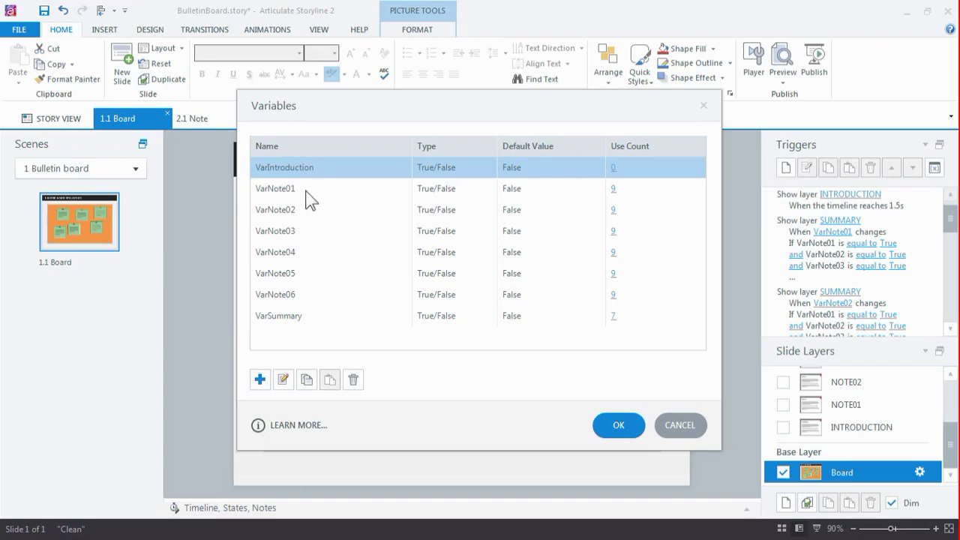
left_click(297, 317)
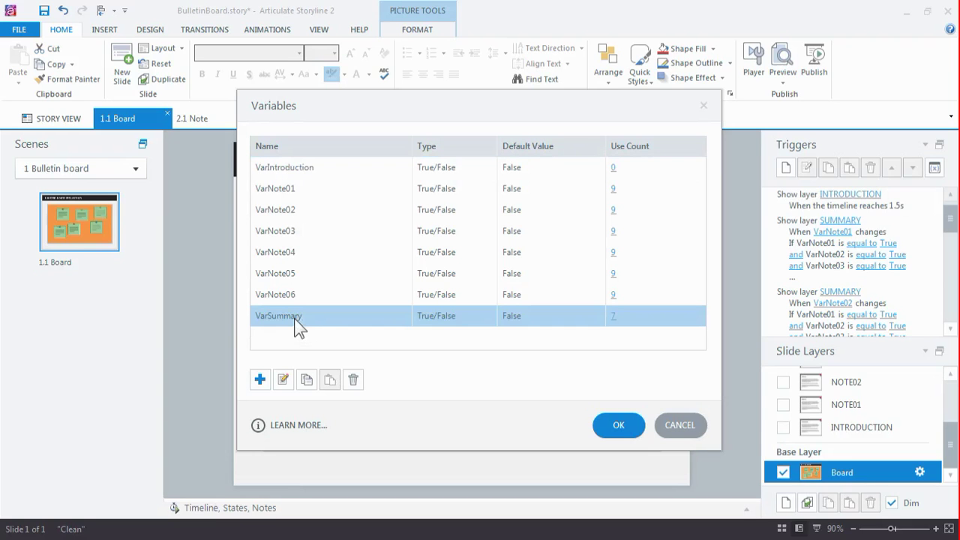
left_click(704, 107)
Open the INTRODUCTION layer and examine the trigger on its red exit button.
left_click(925, 144)
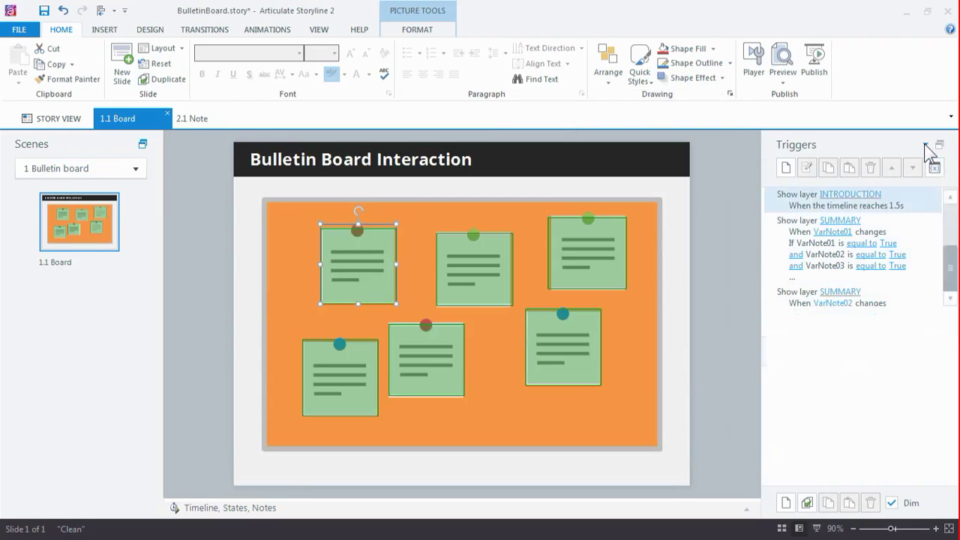
left_click(860, 427)
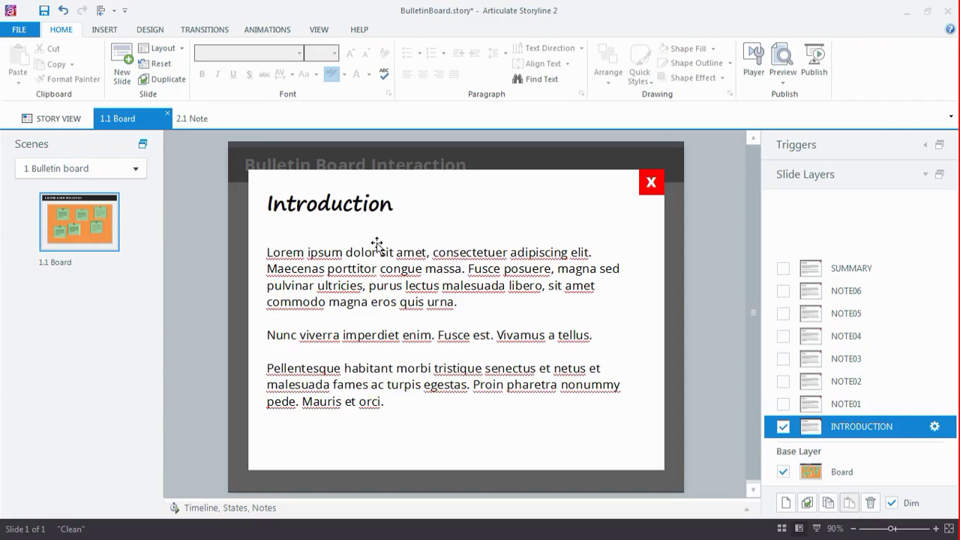
left_click(652, 182)
left_click(926, 147)
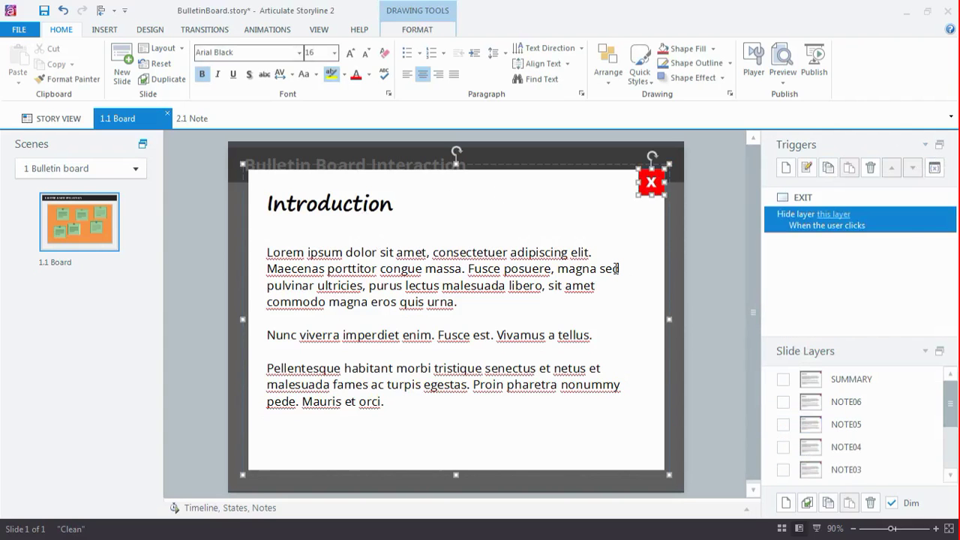
Examine the exit triggers of the NOTE01 layer and return to the Board base layer.
left_click_drag(951, 421, 954, 458)
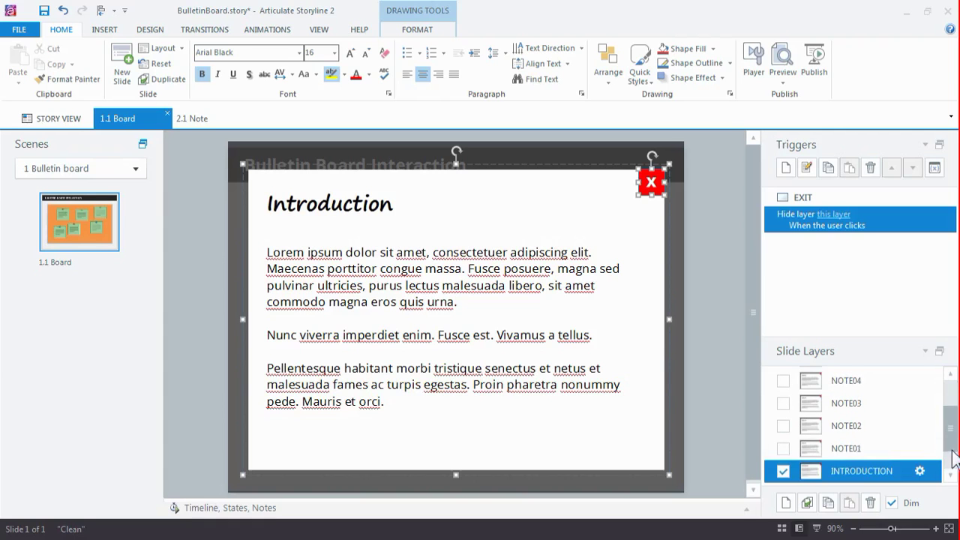
left_click(872, 450)
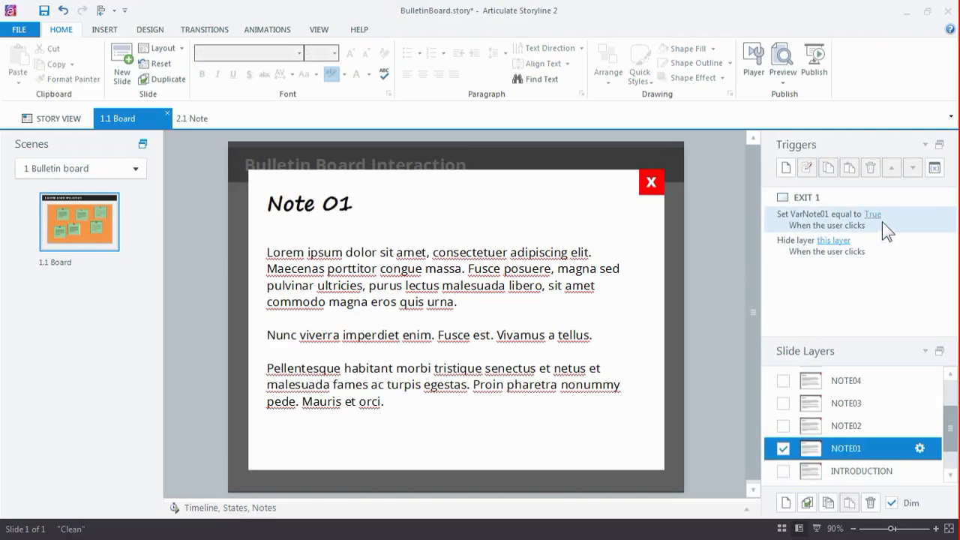
scroll(949, 447, "down", 2)
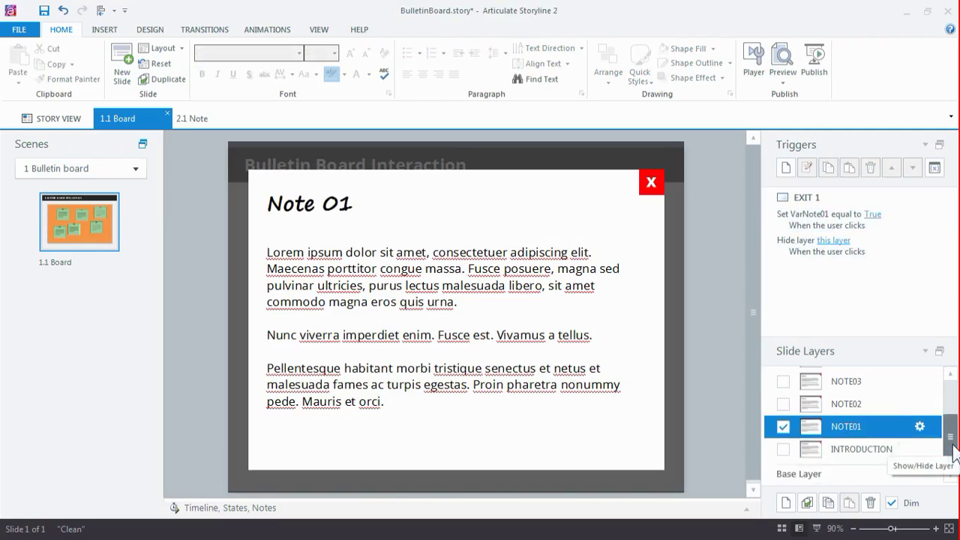
left_click(857, 476)
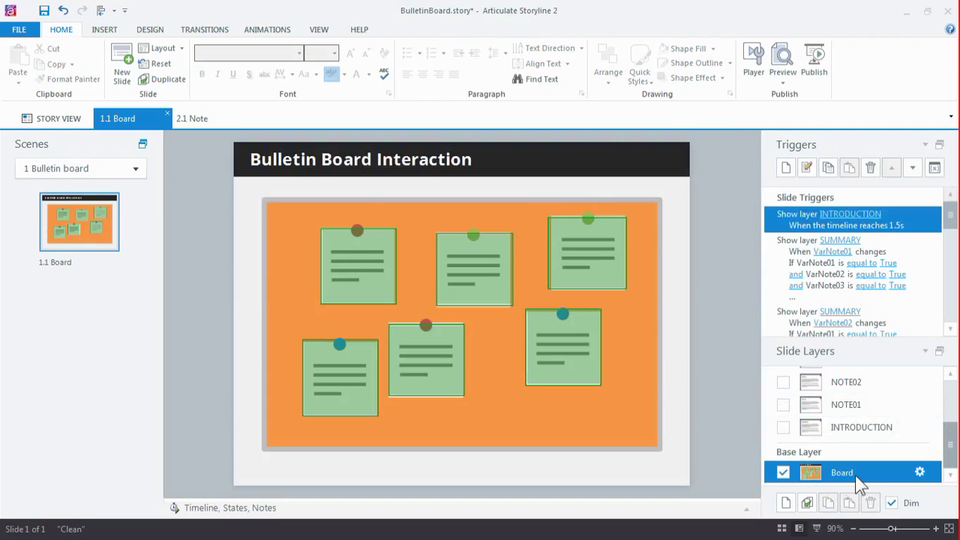